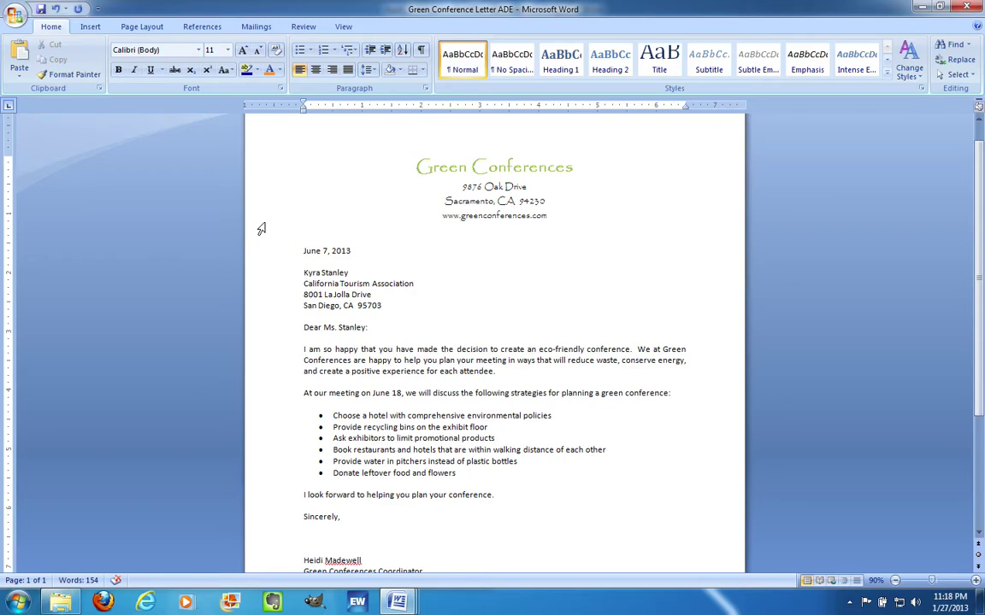
Try centre alignment and right alignment on the four-line recipient address block
click(301, 273)
drag(301, 272, 408, 314)
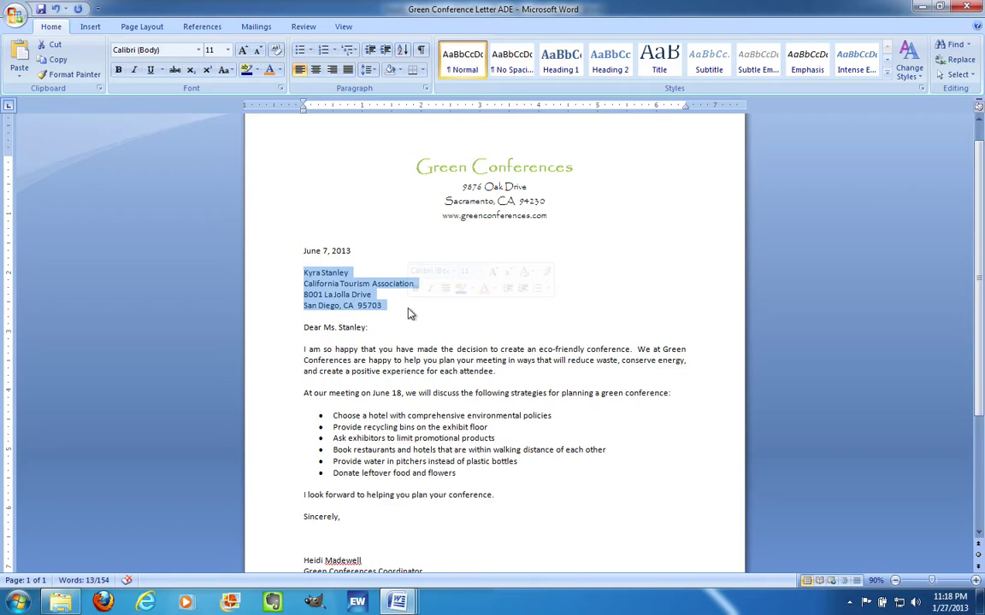
key(ctrl+e)
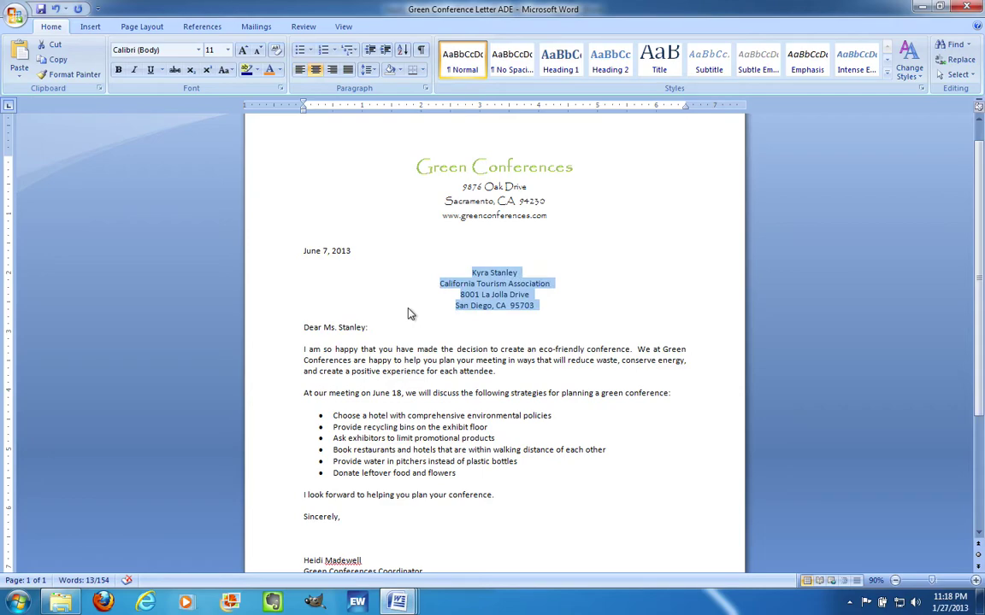
key(ctrl+r)
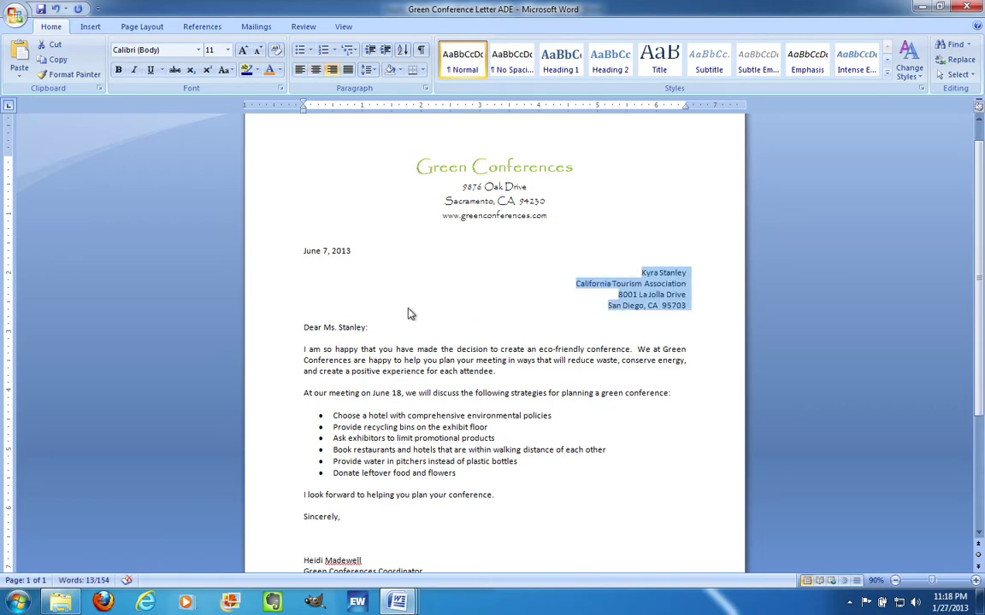
Enlarge the page view to 120% and return the recipient address block to left alignment
click(975, 581)
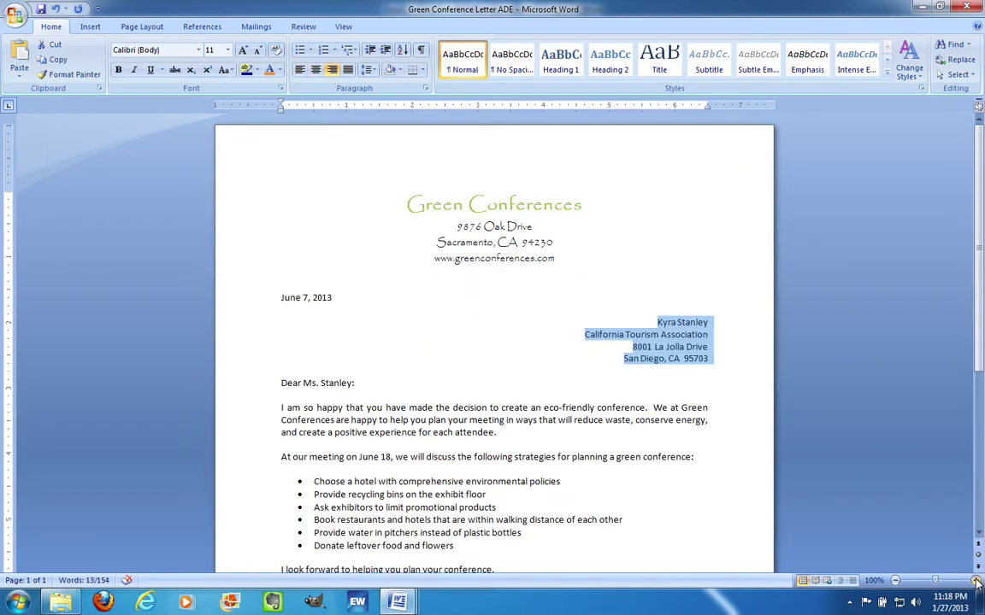
click(975, 581)
click(975, 581)
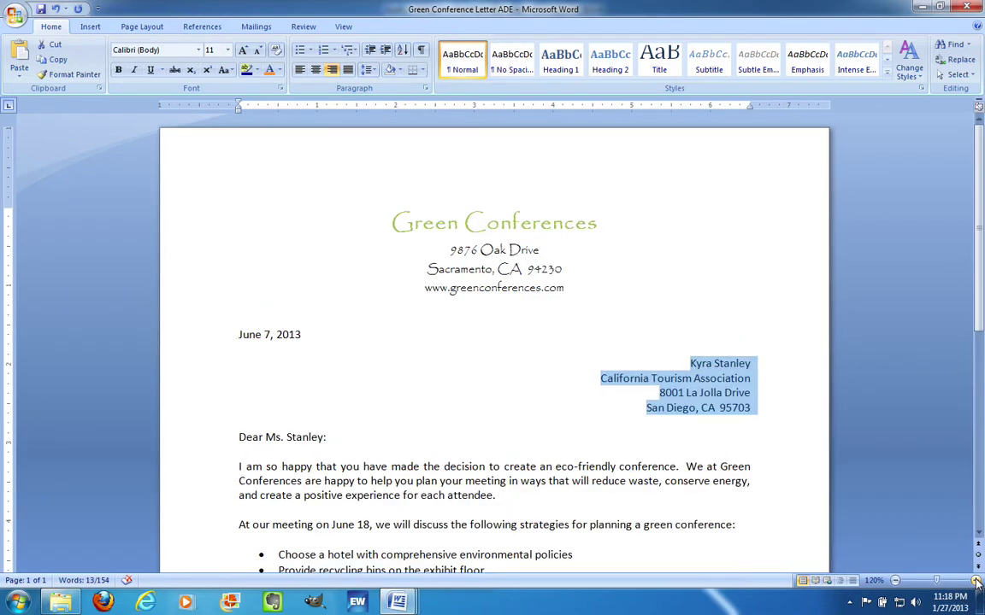
scroll(766, 373, down, 2)
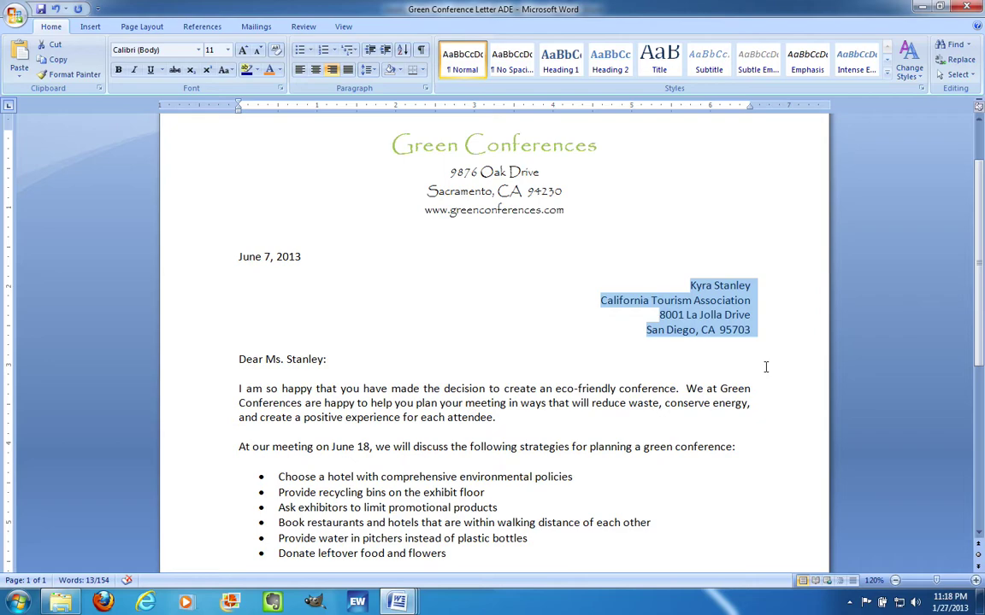
key(ctrl+l)
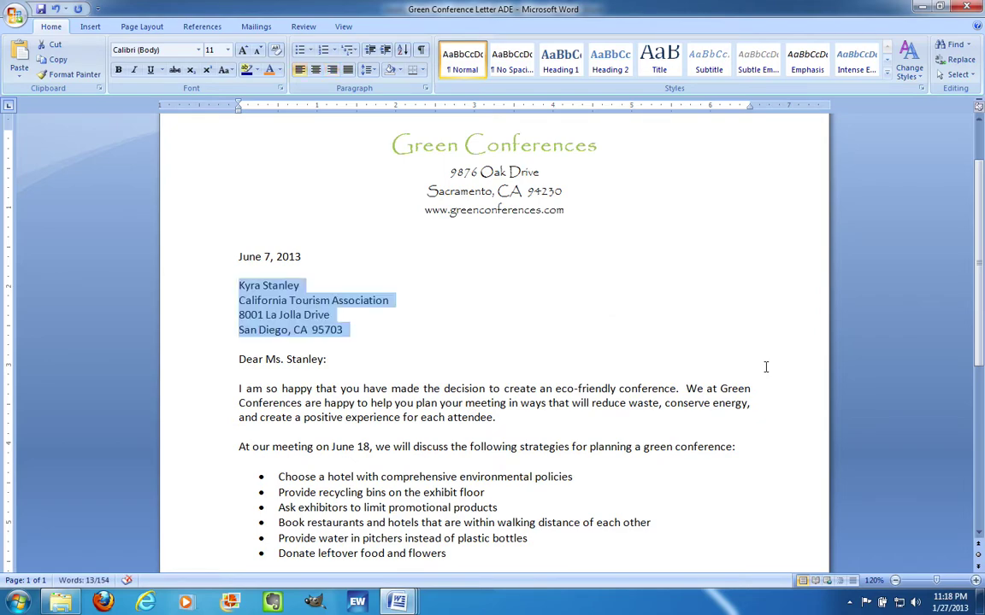
Try to shift the recipient's name line to the right side of the page with repeated default tab indents
click(242, 315)
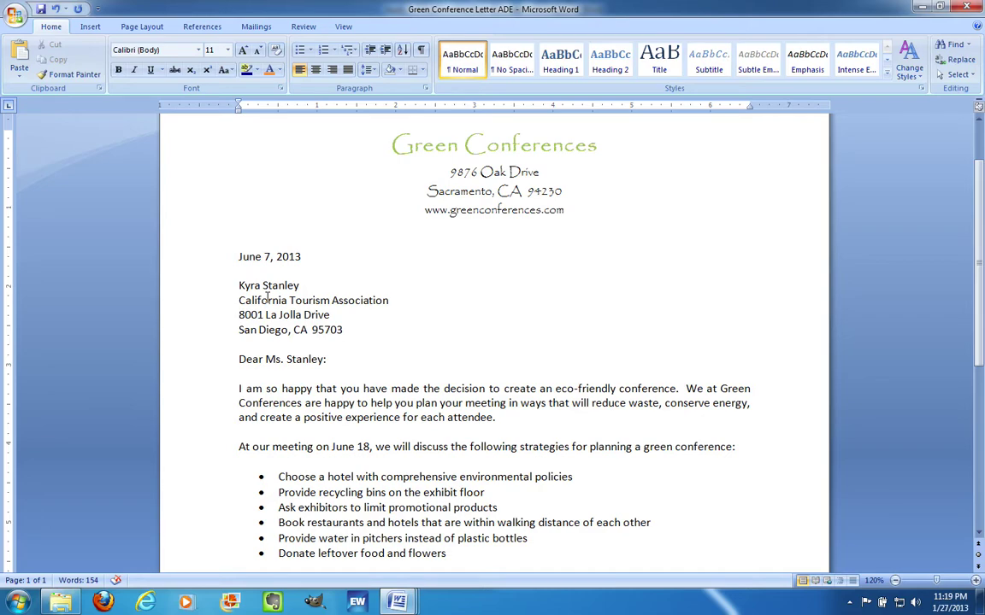
key(Up)
key(Up)
key(Tab)
key(Tab)
key(Tab)
key(Tab)
key(Tab)
key(Tab)
key(Tab)
key(Tab)
key(Tab)
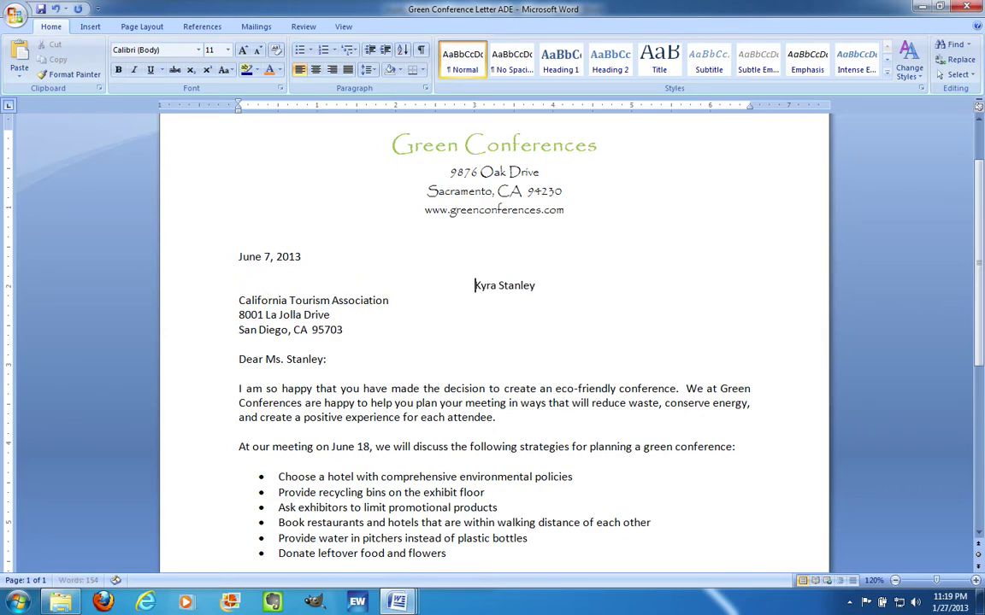
key(Tab)
key(Tab)
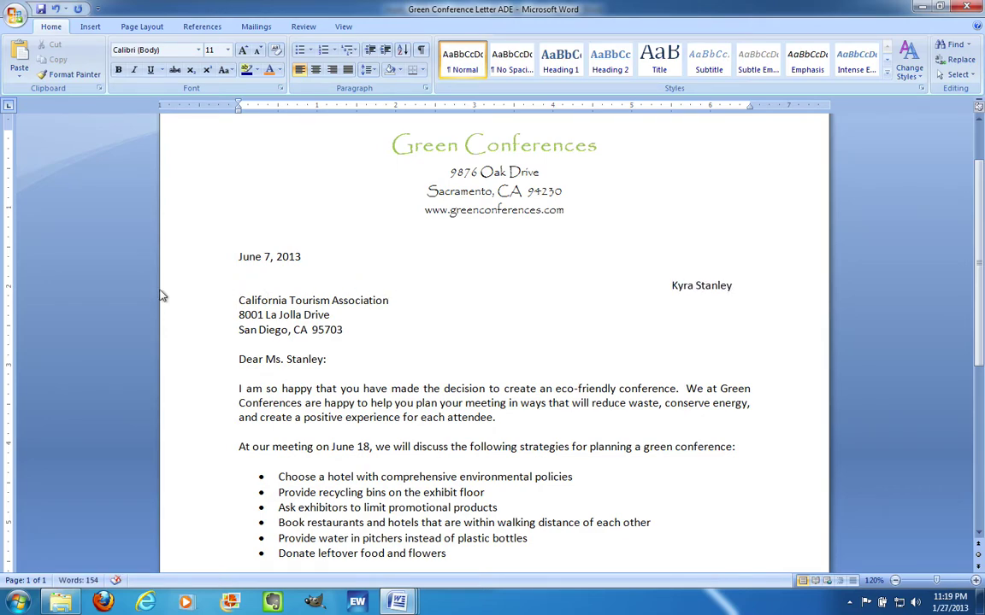
Try to shift the California Tourism Association line, including its wrapped last word, rightward with repeated default tab indents
click(239, 299)
key(Tab)
key(Tab)
key(Tab)
key(Tab)
key(Tab)
key(Tab)
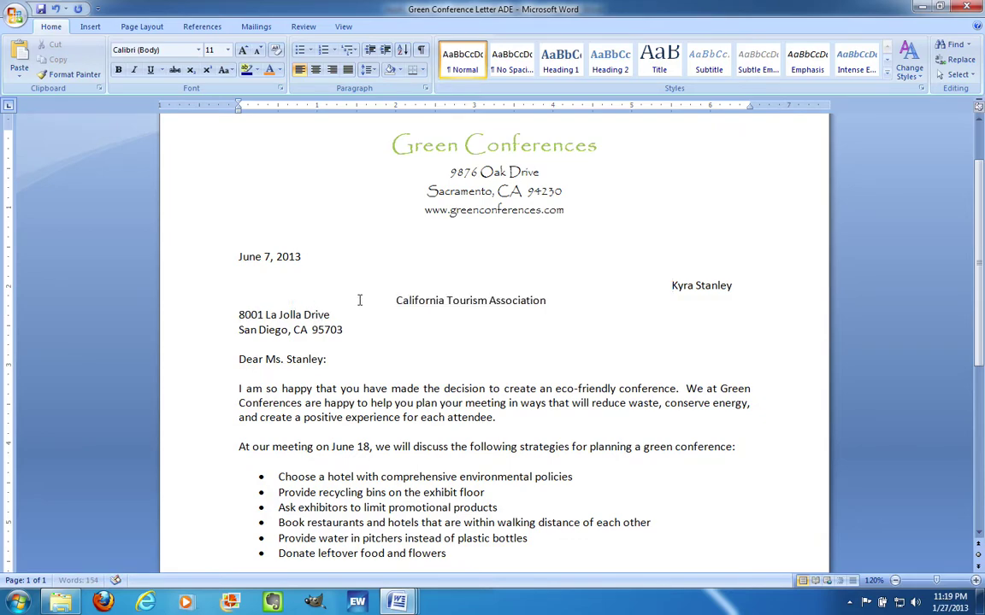
key(Tab)
key(Tab)
key(Tab)
key(Tab)
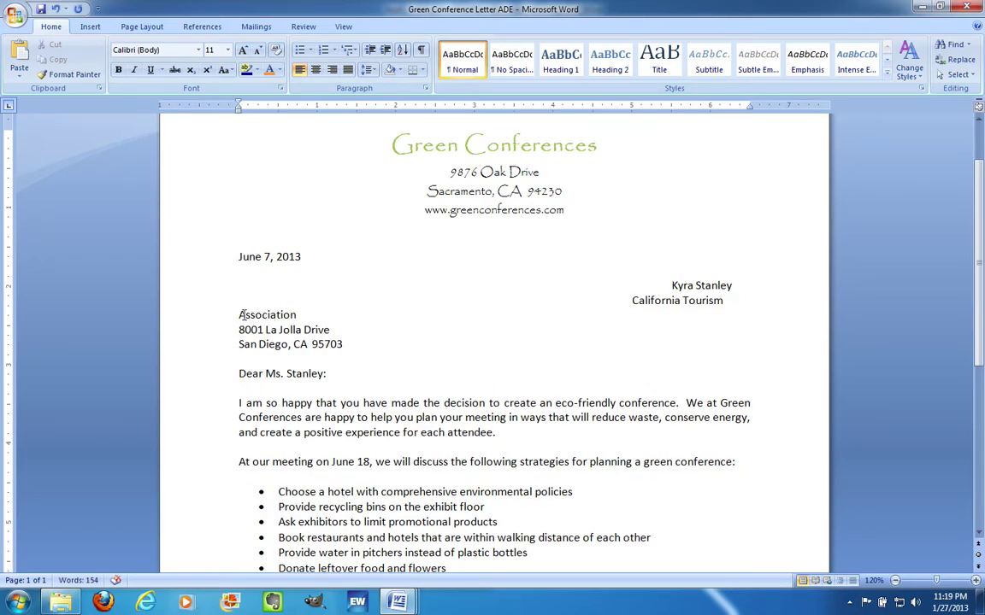
click(240, 315)
key(Tab)
key(Tab)
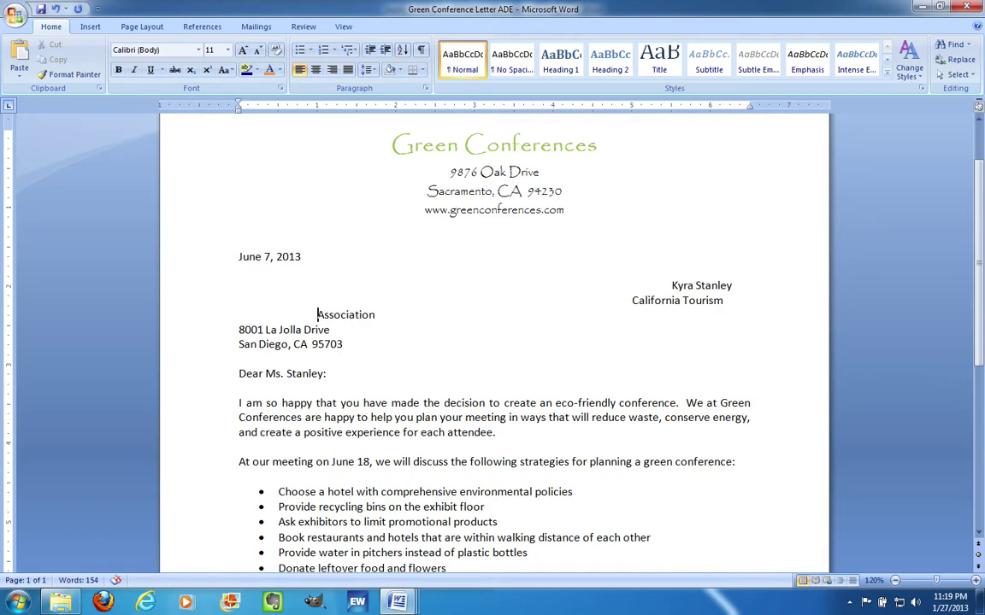
Undo all the tab indents added to the recipient address block
key(ctrl+z)
key(ctrl+z)
key(ctrl+z)
key(ctrl+z)
key(ctrl+z)
key(ctrl+z)
key(ctrl+z)
key(ctrl+z)
key(ctrl+z)
key(ctrl+z)
key(ctrl+z)
key(ctrl+z)
key(ctrl+z)
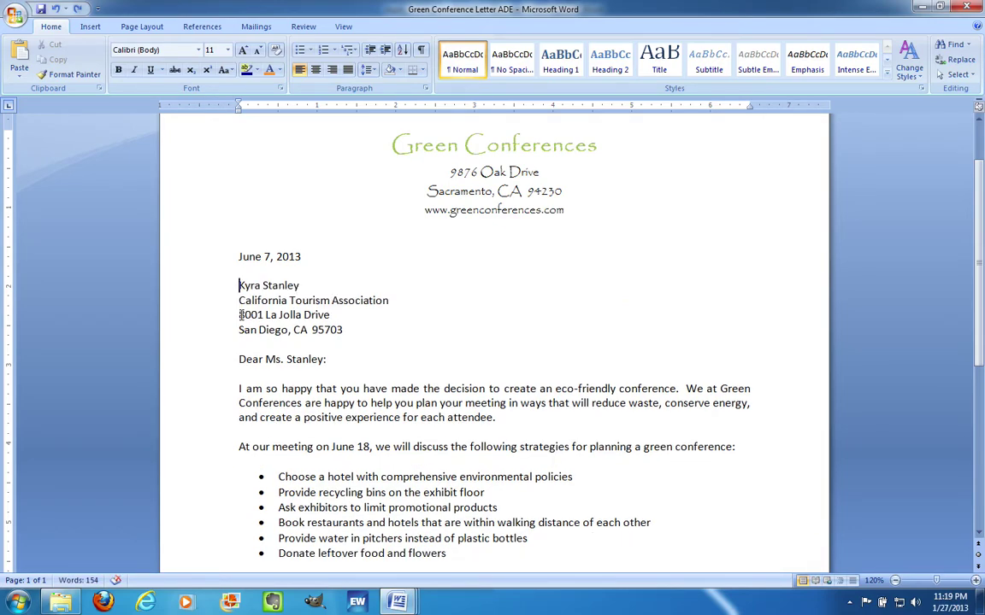
Examine where each address line's paragraph ends by selecting the lines and briefly showing the formatting marks
click(240, 286)
click(236, 286)
drag(237, 286, 372, 332)
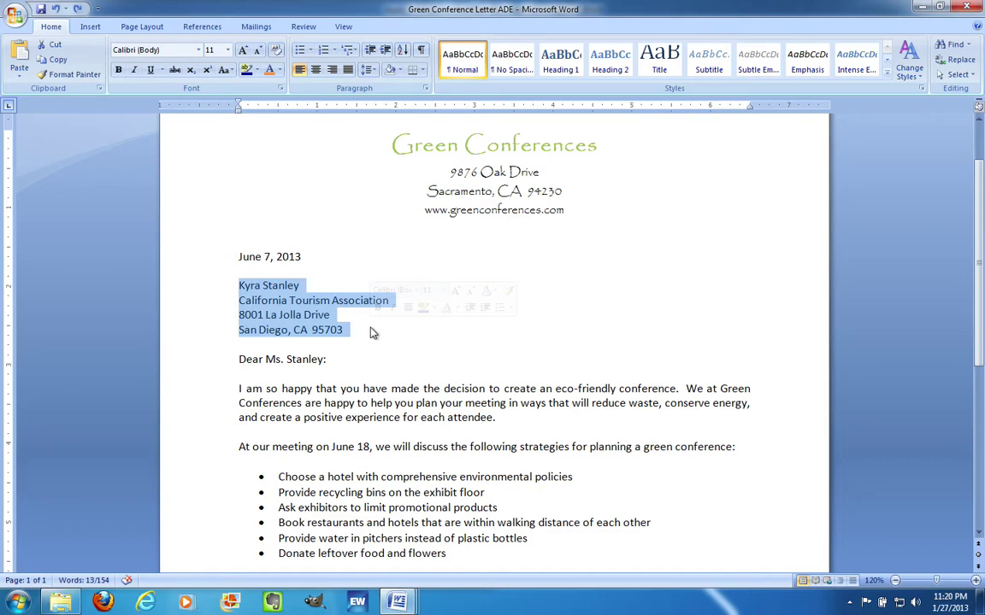
click(318, 288)
triple_click(289, 287)
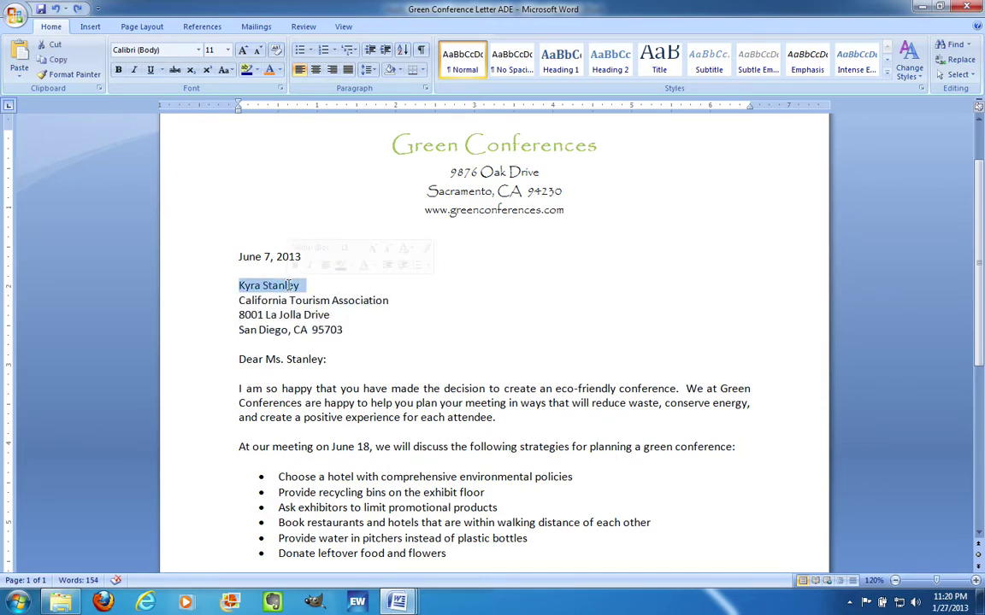
mouse_move(259, 297)
mouse_down()
mouse_move(389, 301)
mouse_move(289, 310)
mouse_move(259, 299)
mouse_up()
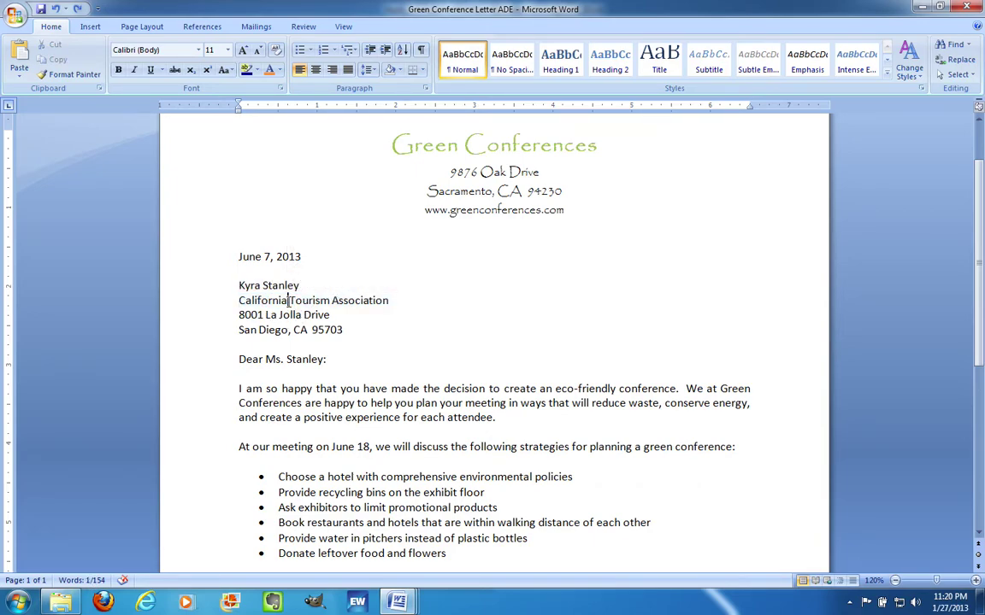
click(242, 285)
click(315, 284)
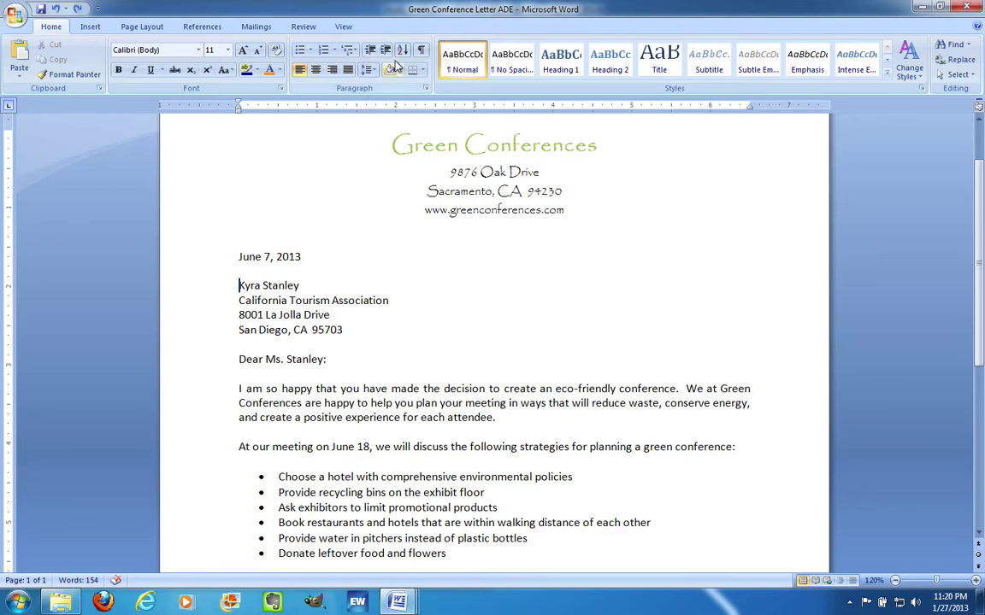
click(421, 51)
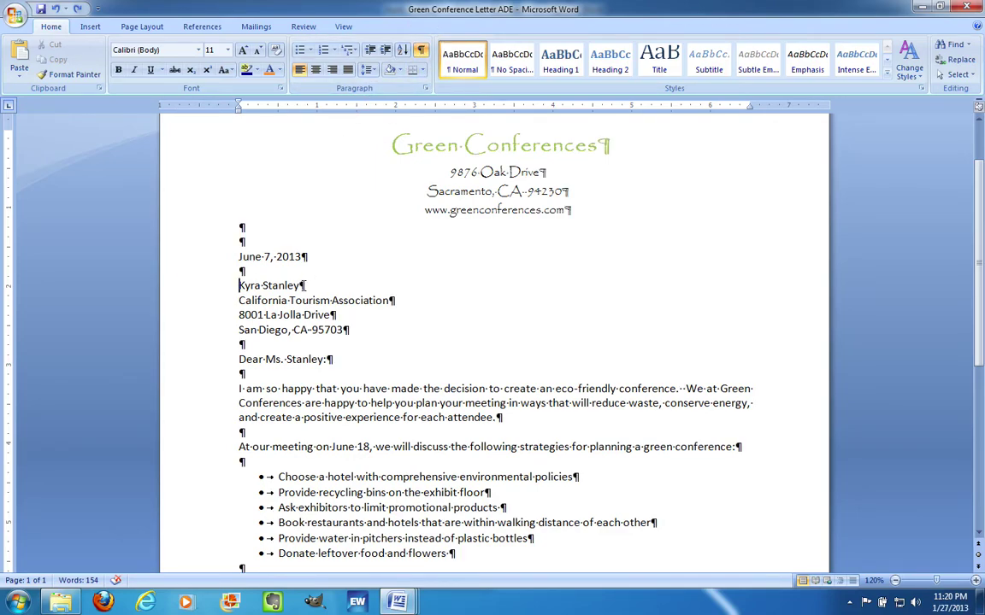
click(420, 51)
Set a left tab stop at 4.5" for all four lines of the recipient address block
drag(240, 286, 354, 332)
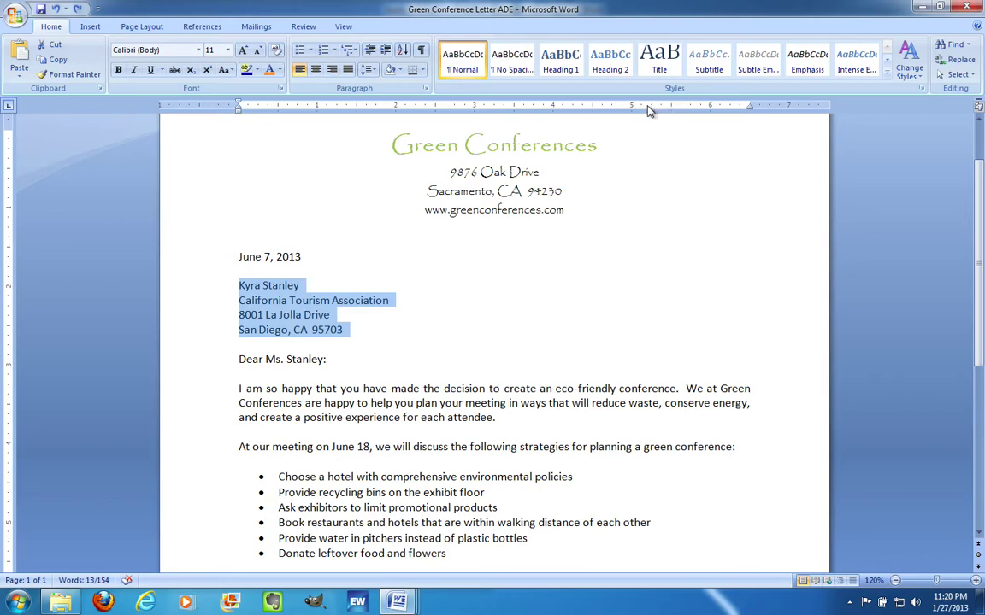
click(594, 107)
click(622, 179)
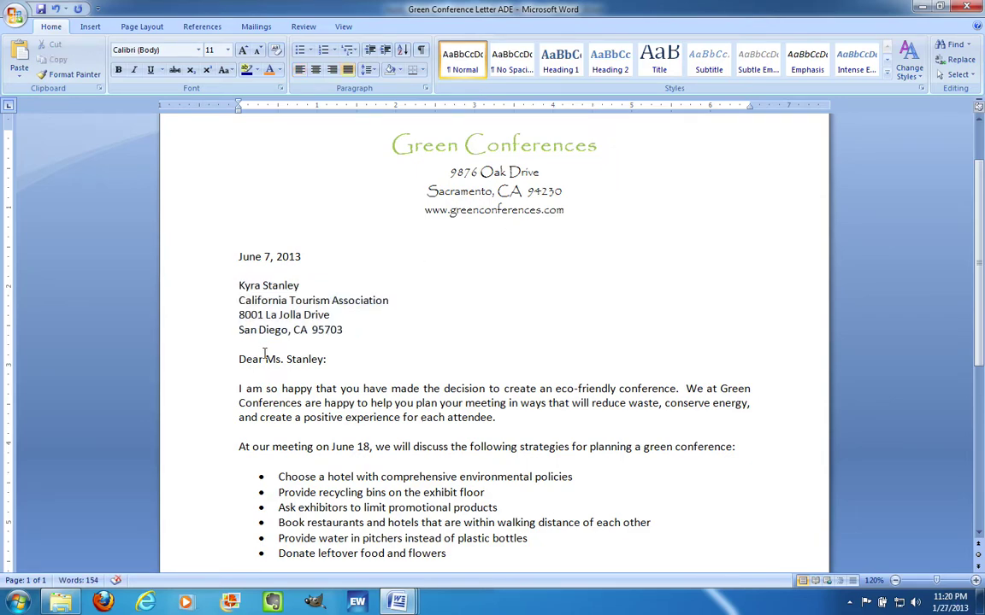
Compare the tab stops on the ruler for the address lines with those of the surrounding paragraphs
click(345, 330)
click(563, 172)
key(Up)
key(Up)
key(Up)
key(Down)
key(Down)
key(Down)
key(Down)
Indent the recipient's name line to the 4.5" tab stop
click(239, 285)
key(Tab)
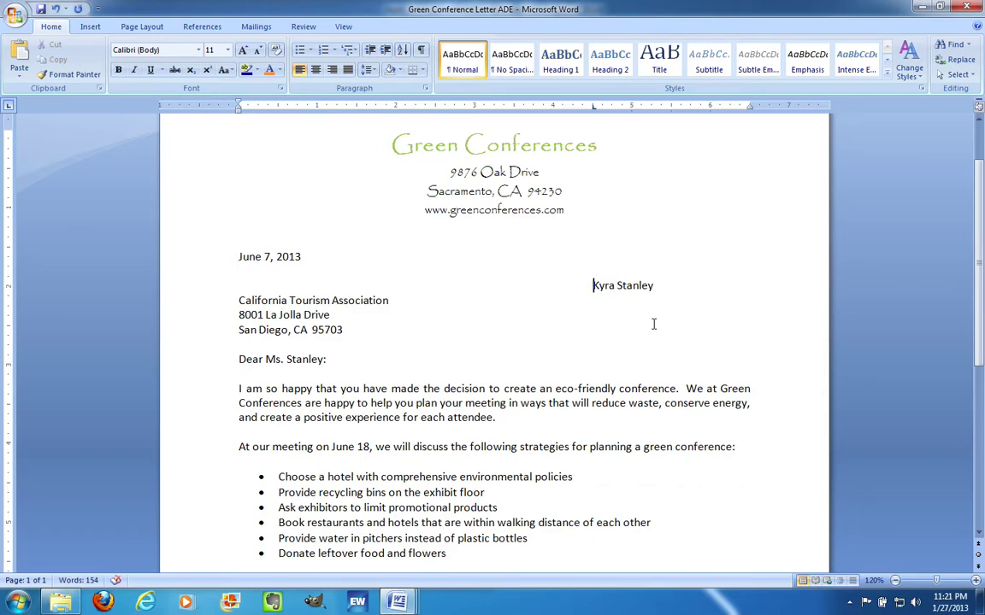
Try default tab indents on the salutation line for comparison, and remove them again
click(238, 359)
key(Tab)
key(Tab)
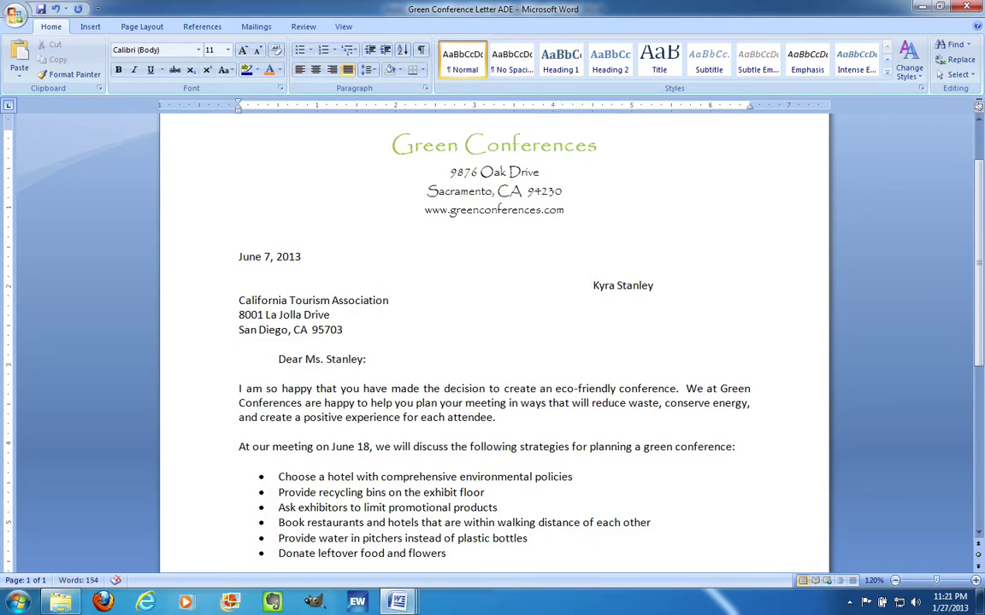
key(Tab)
key(Tab)
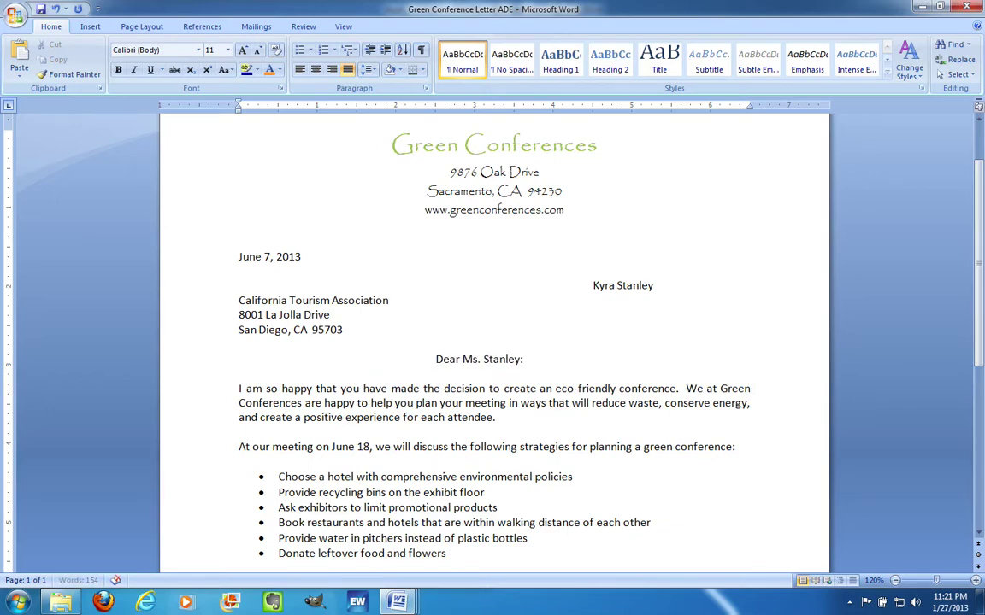
key(BackSpace)
key(BackSpace)
key(BackSpace)
key(BackSpace)
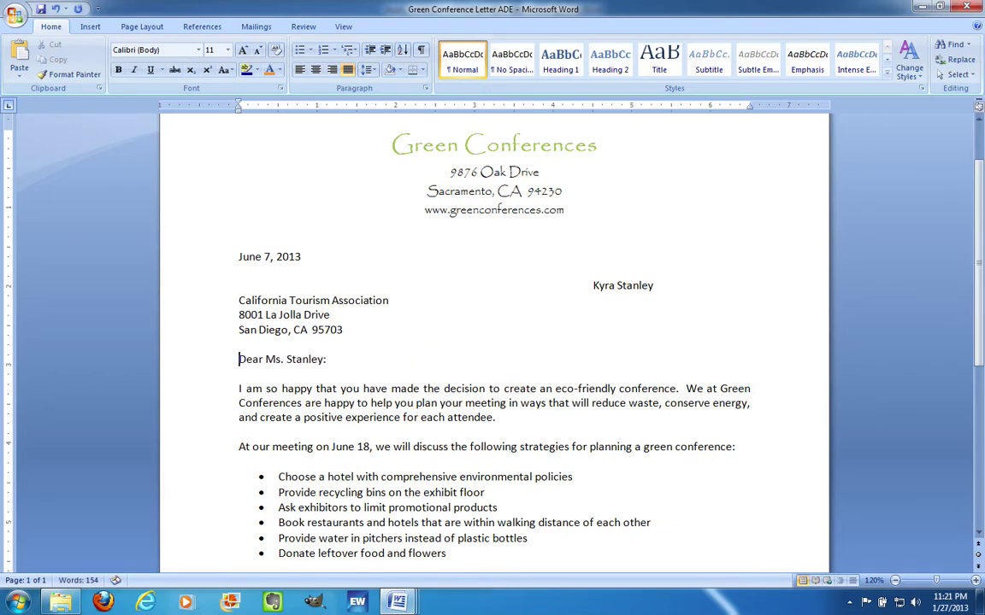
Indent the organization, street and city lines of the address to the 4.5" tab stop
click(237, 300)
key(Tab)
click(239, 315)
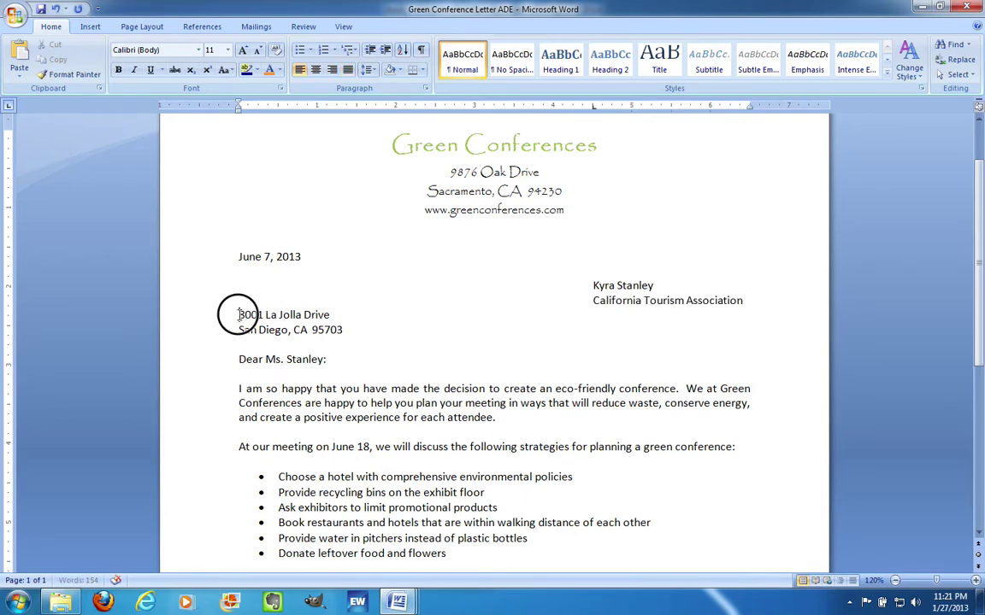
key(Tab)
click(240, 330)
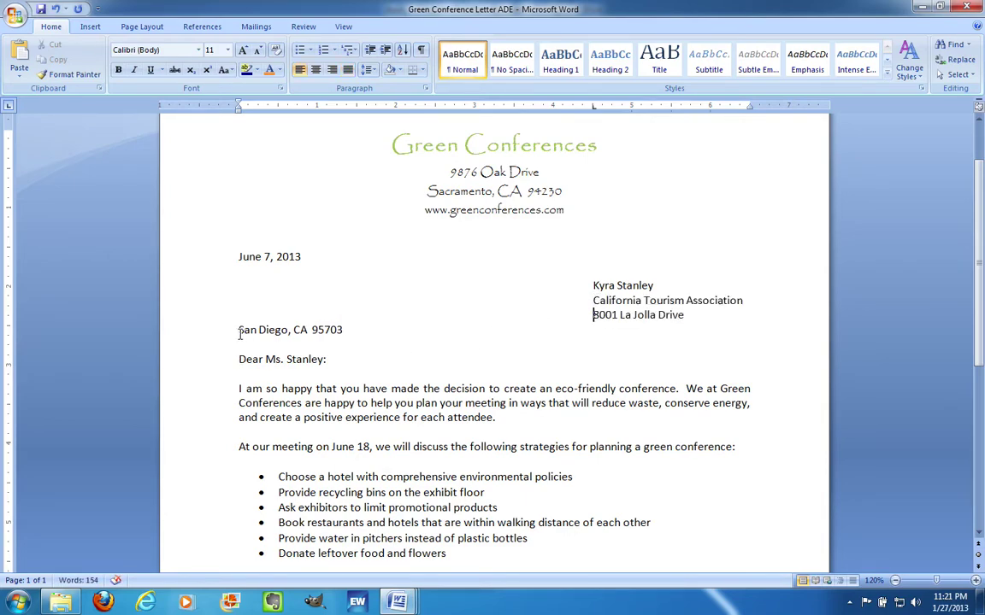
key(Tab)
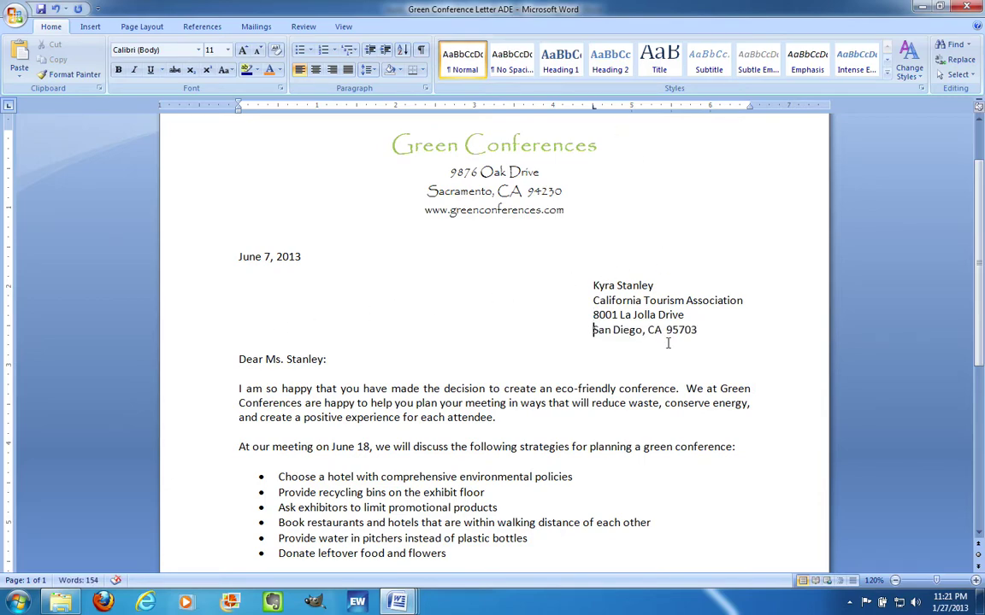
Try moving the address block's left tab stop to 4" and back to about 4.5"
drag(705, 330, 590, 283)
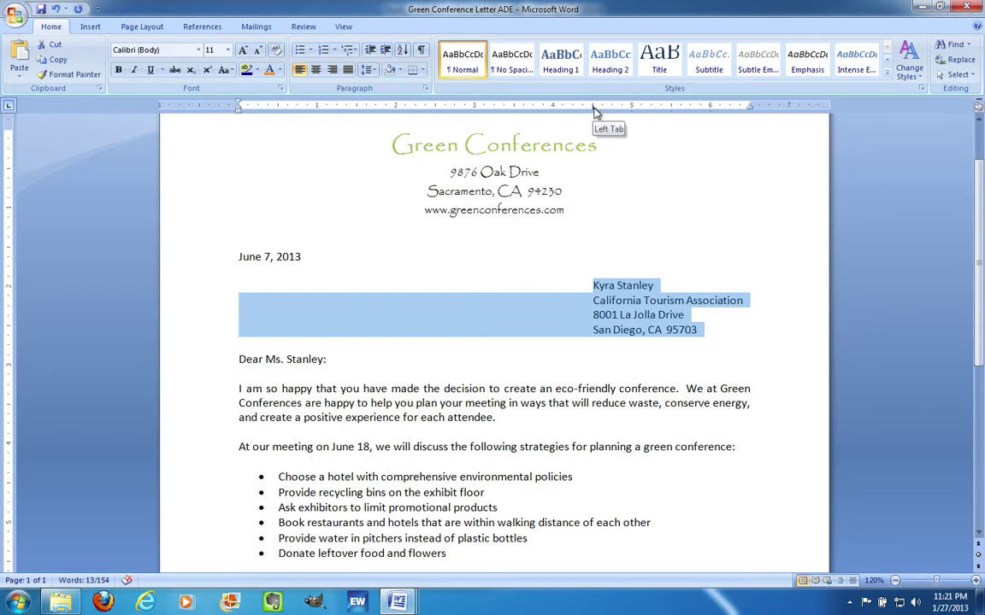
drag(596, 111, 554, 110)
drag(554, 109, 595, 109)
drag(593, 107, 597, 110)
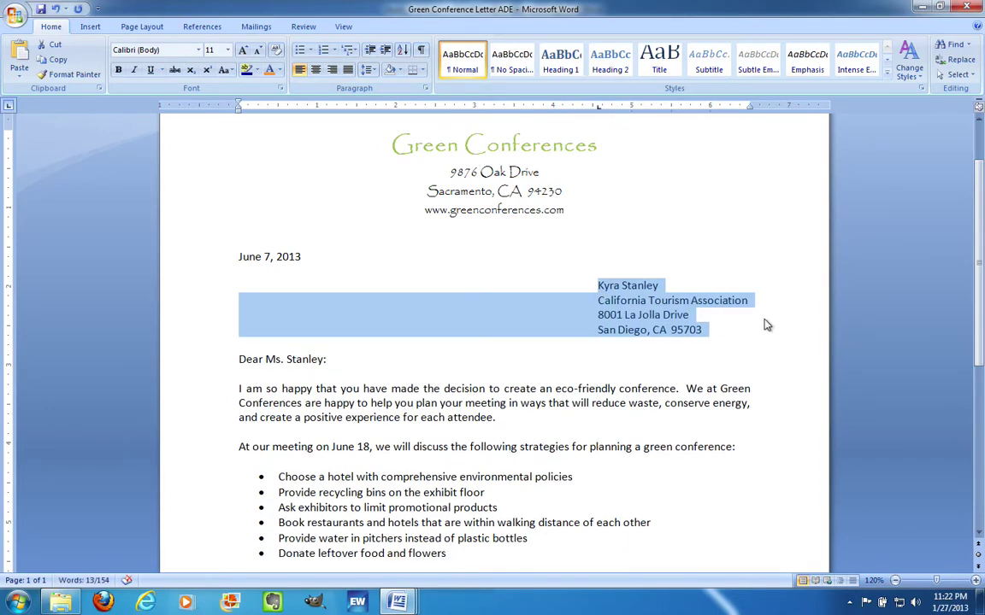
Move the left tab stop of all four address lines to 4.25"
click(740, 330)
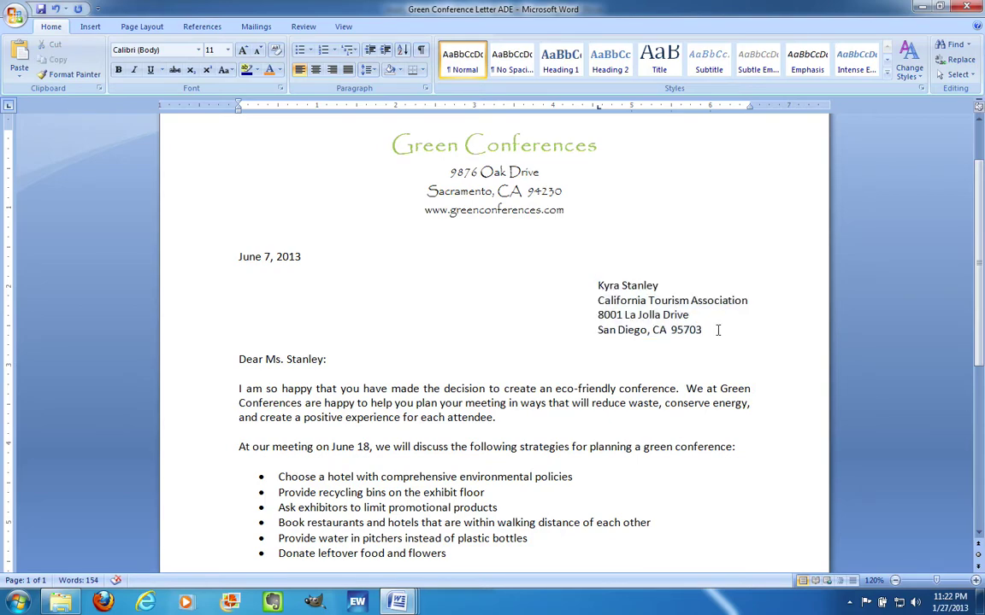
drag(694, 332, 598, 285)
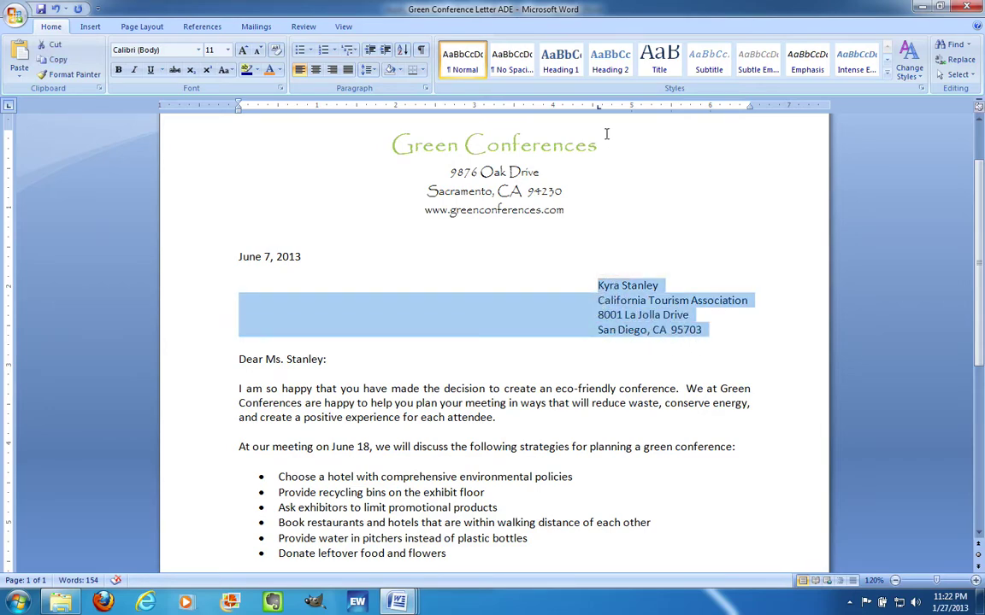
mouse_move(599, 112)
mouse_down()
mouse_move(554, 112)
mouse_move(575, 109)
mouse_up()
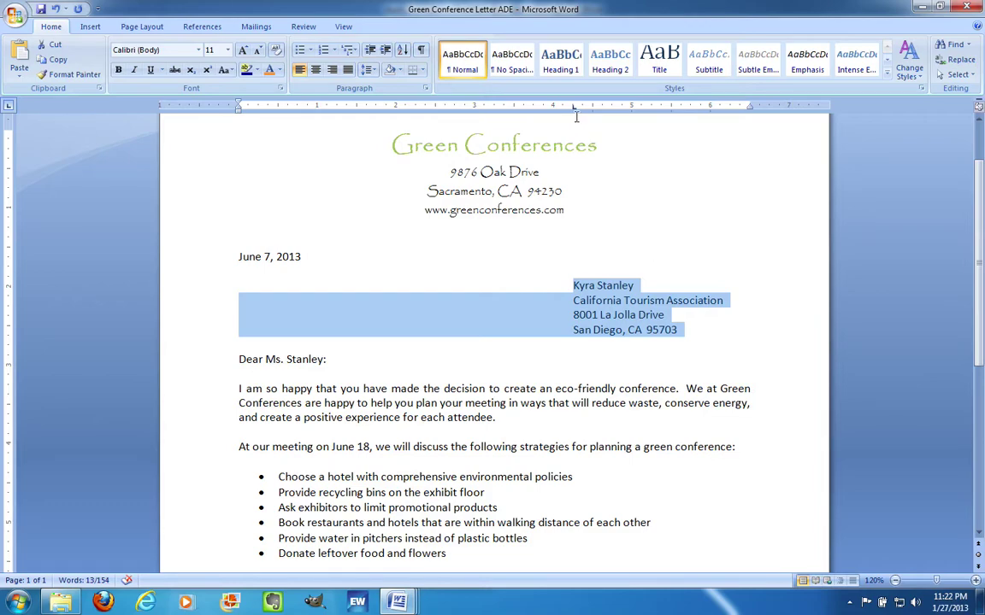
Change the tab stop of the four address lines to center alignment and move it to 5.25"
click(425, 89)
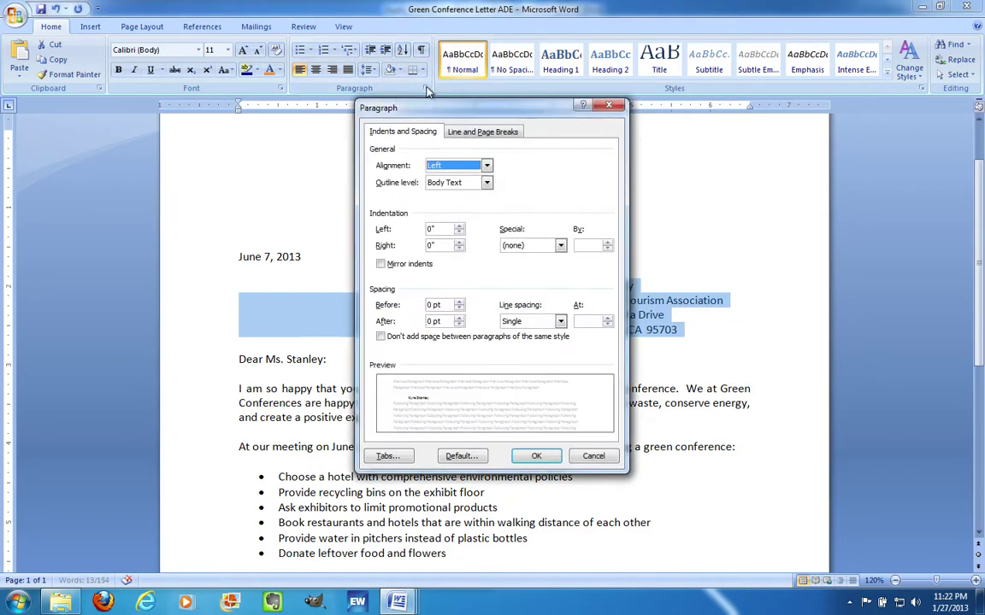
click(386, 457)
drag(721, 145, 797, 126)
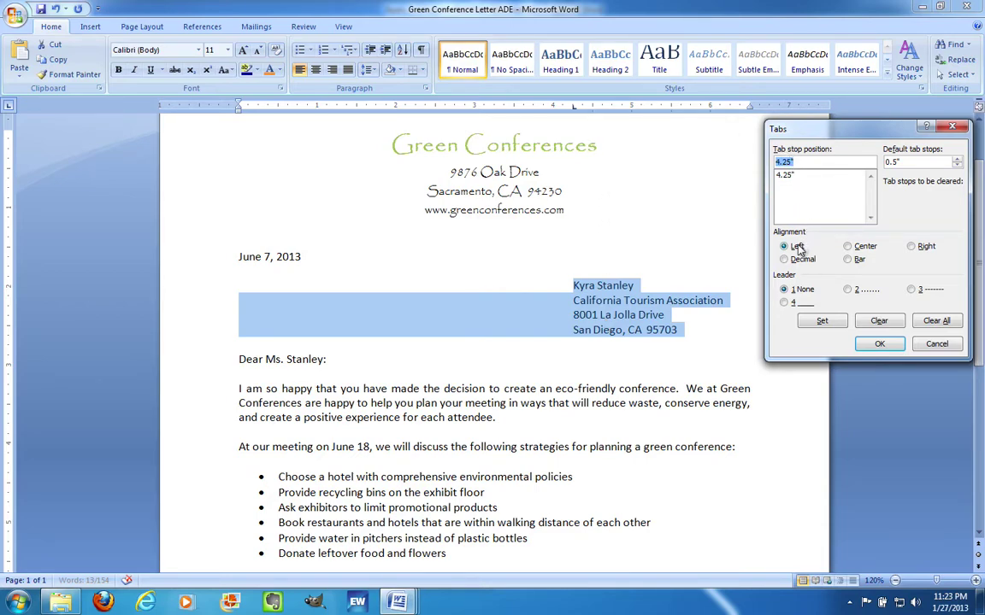
click(849, 247)
click(880, 344)
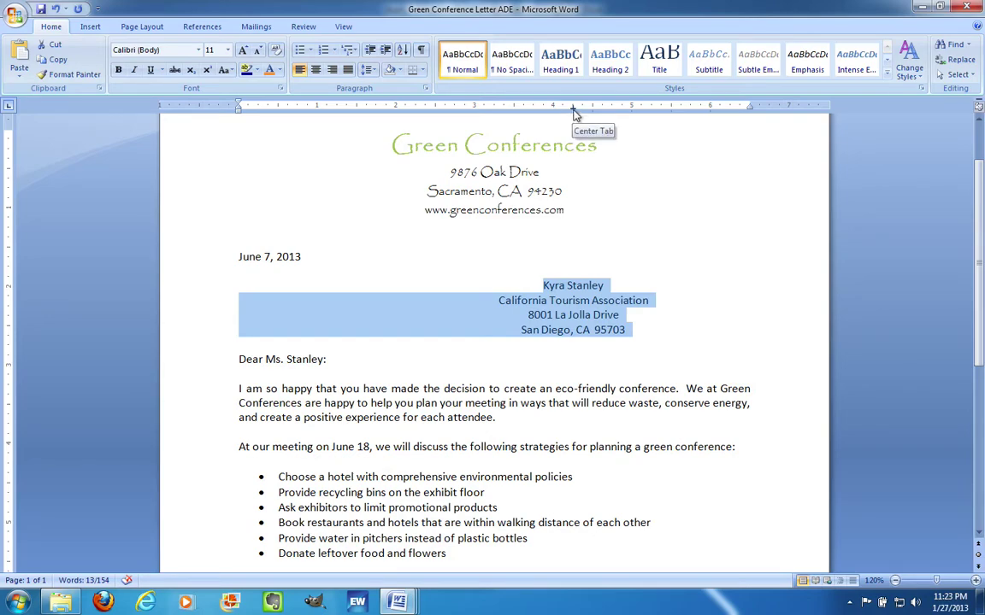
drag(574, 109, 651, 112)
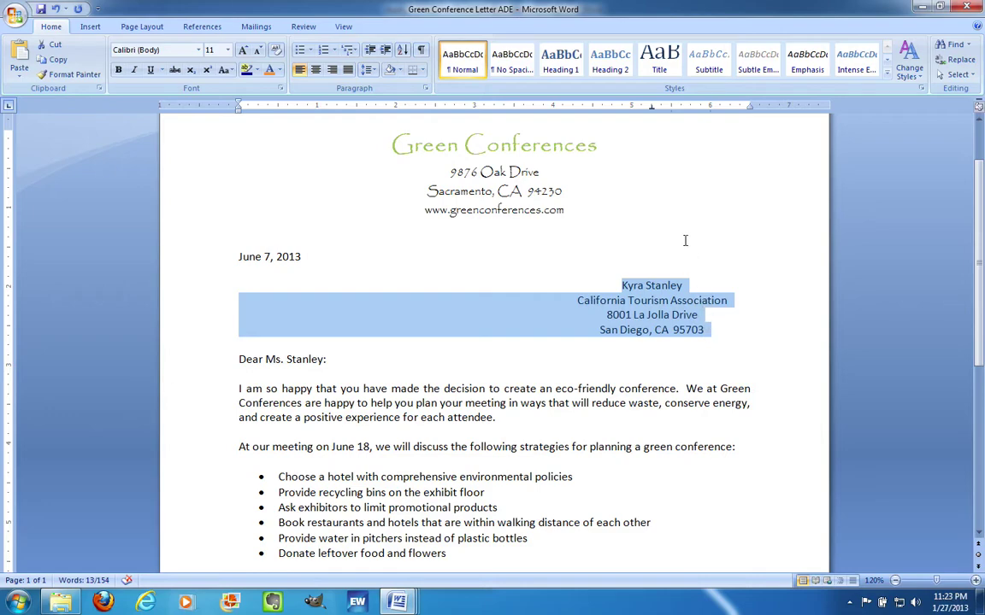
Change the 5.25" tab stop of the four address lines to right alignment
double_click(653, 110)
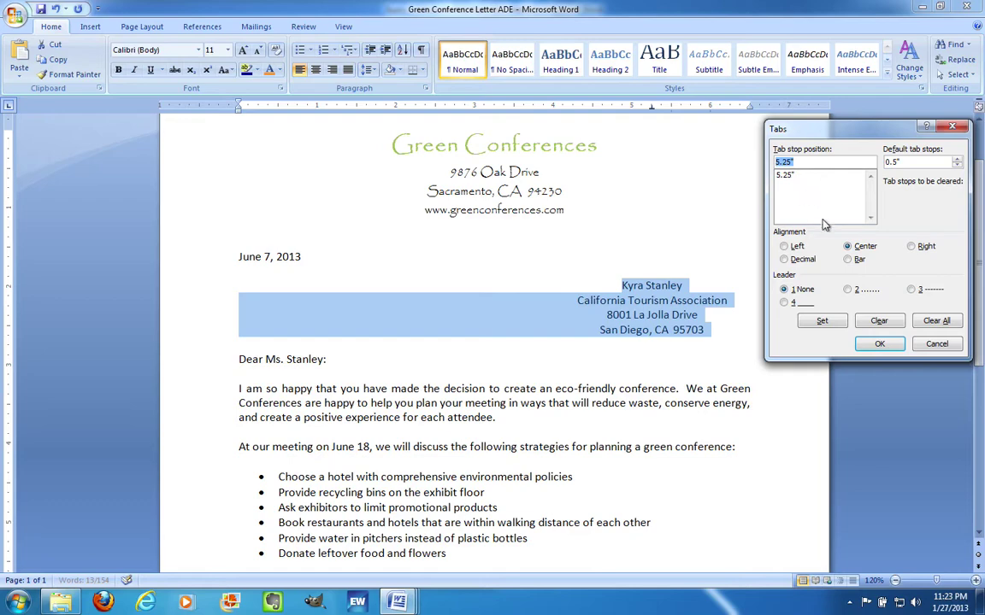
click(911, 247)
click(880, 344)
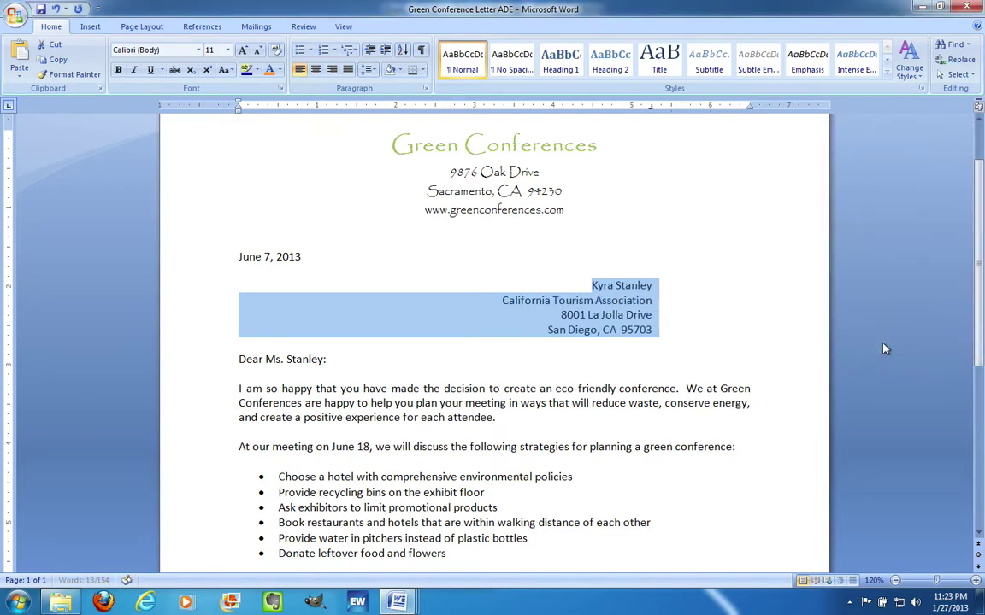
Check which tab stops apply to the individual address lines and to the line below the address
click(664, 317)
drag(658, 333, 510, 298)
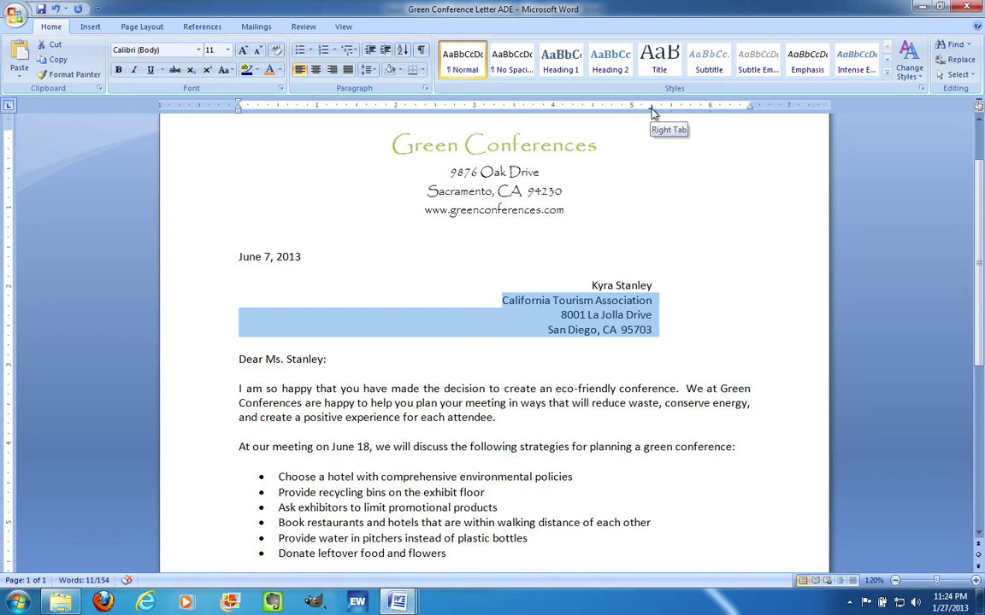
click(664, 323)
click(653, 285)
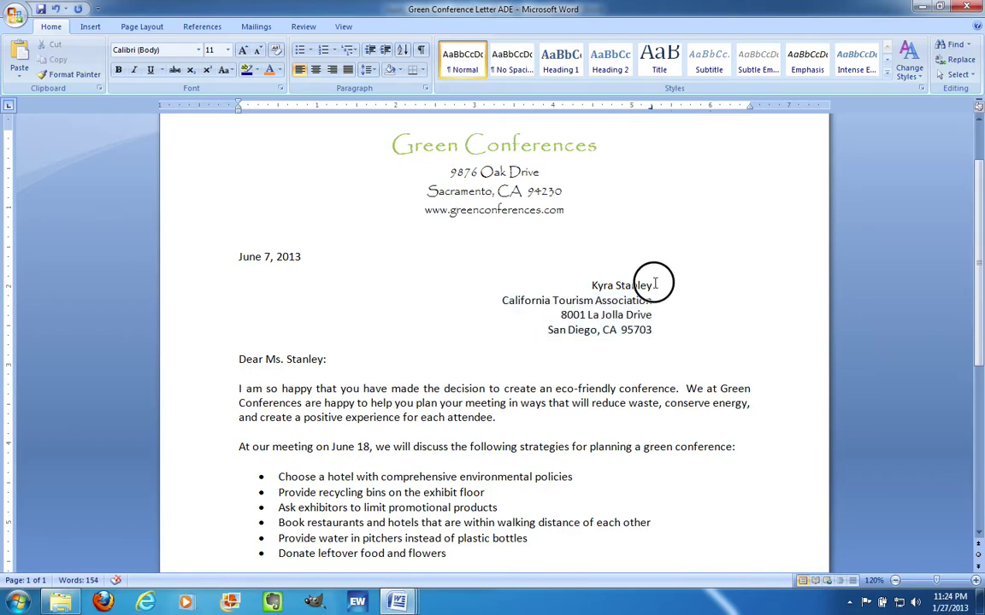
click(656, 331)
key(Down)
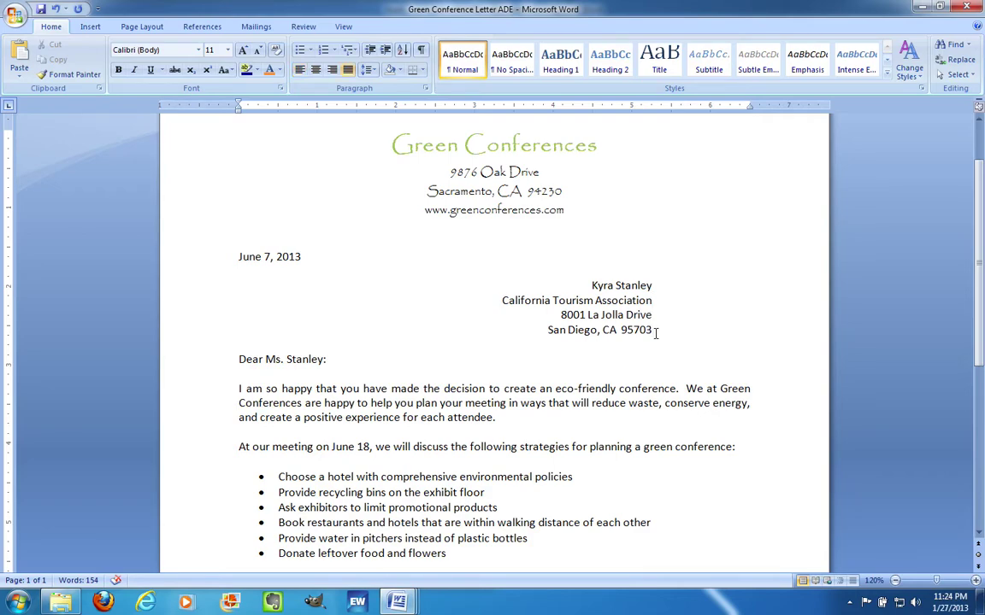
Insert an empty line below the city line and check the right tab stop's alignment guide against the address block
key(Up)
key(Return)
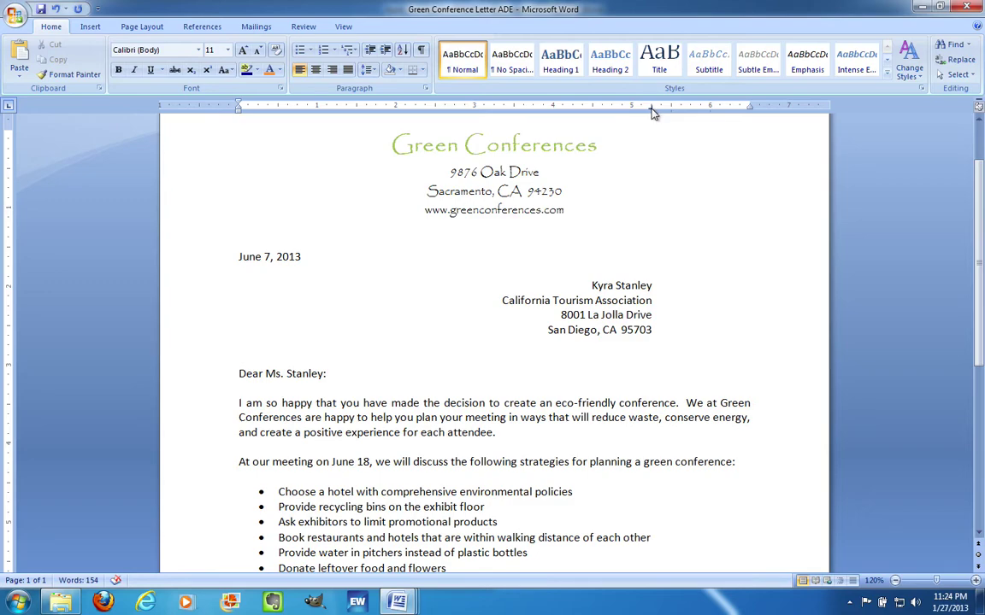
drag(652, 112, 651, 112)
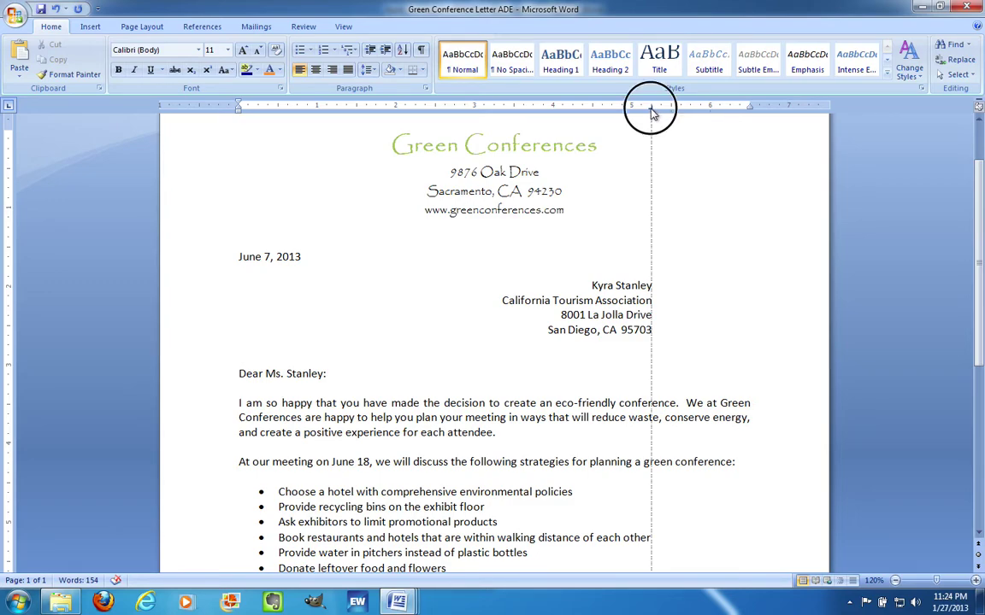
drag(651, 112, 652, 112)
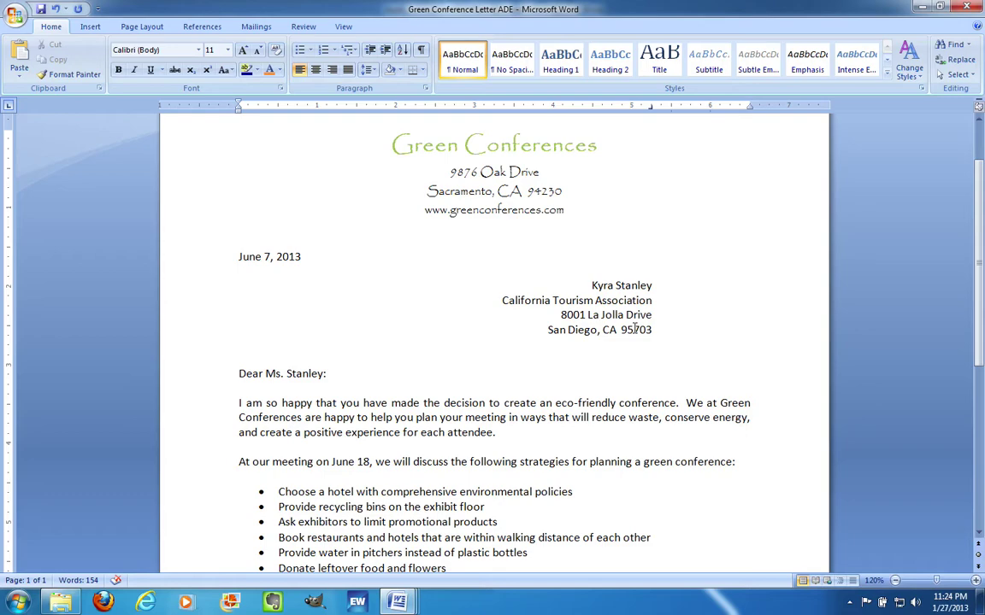
Try adding extra left tab stops to the city line at 5.5", 4.06", 3.56", 2.94" and 2.38"
click(672, 106)
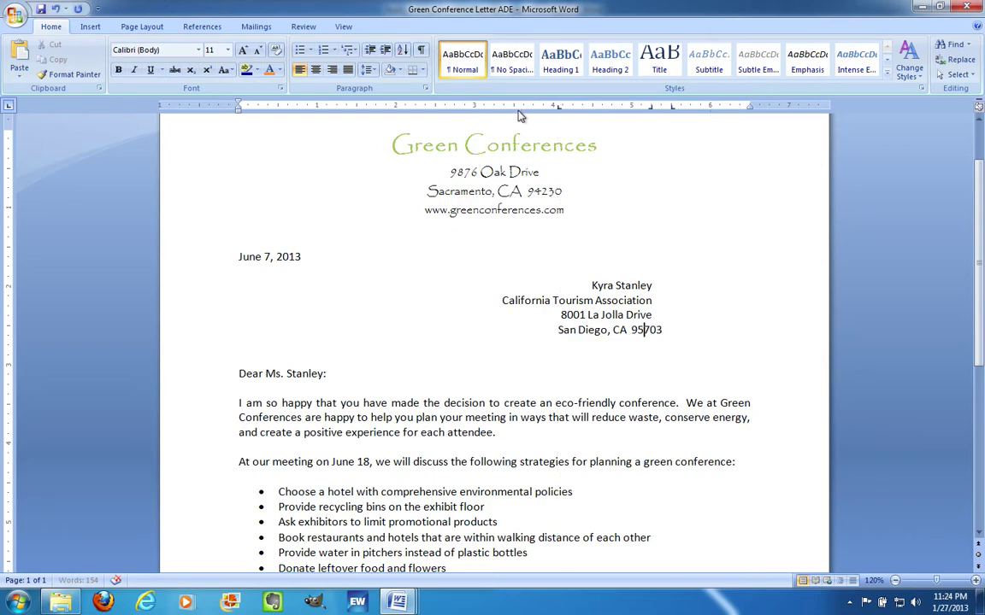
click(468, 106)
click(472, 106)
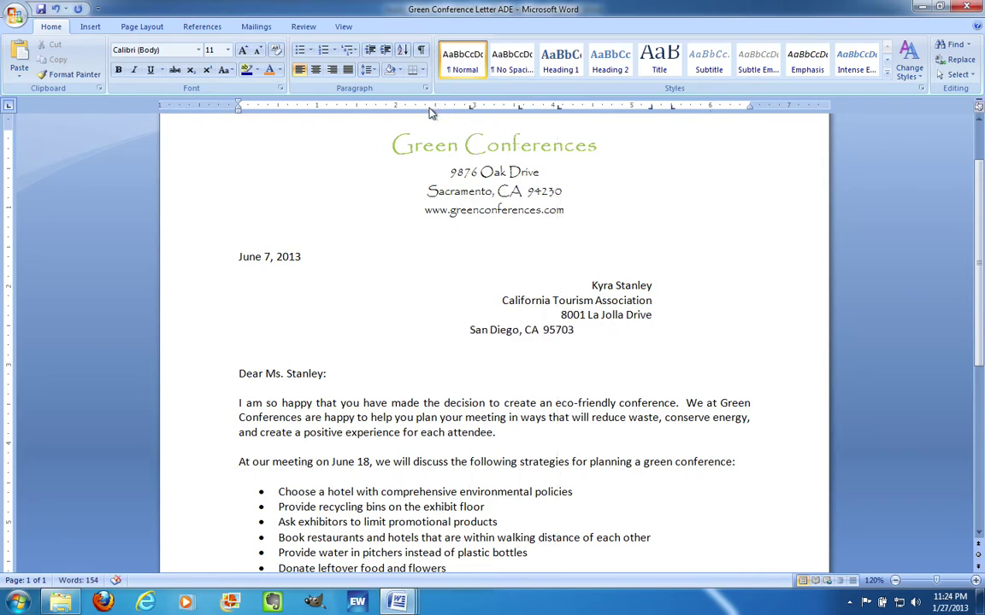
click(426, 106)
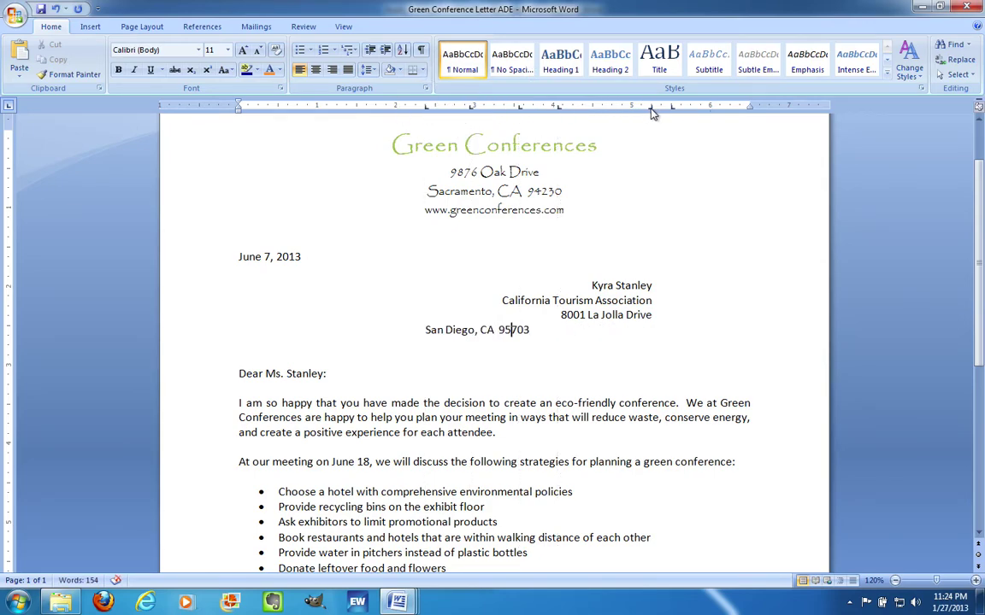
Clear all custom tab stops from the city line
double_click(652, 107)
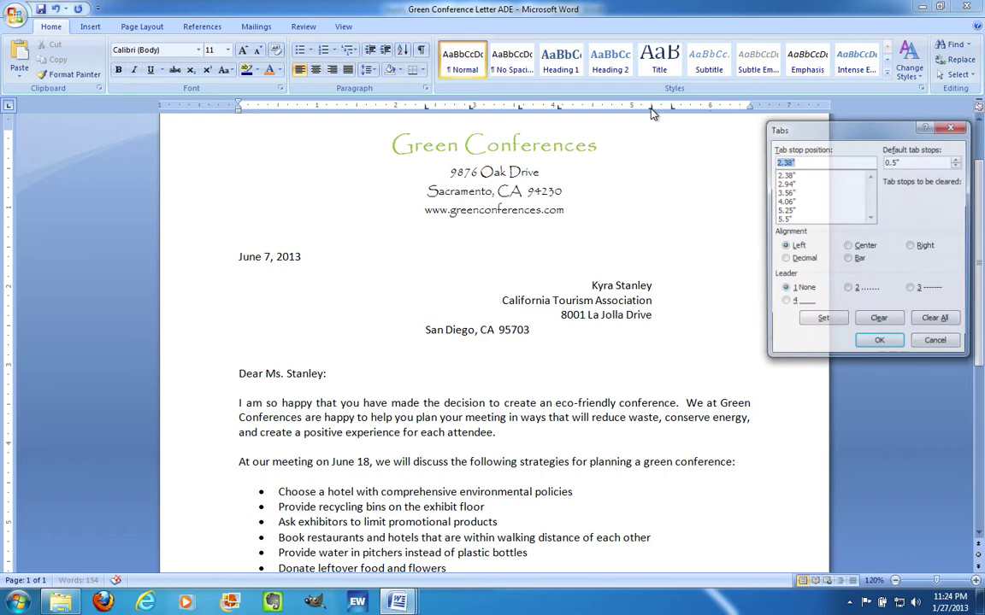
click(802, 183)
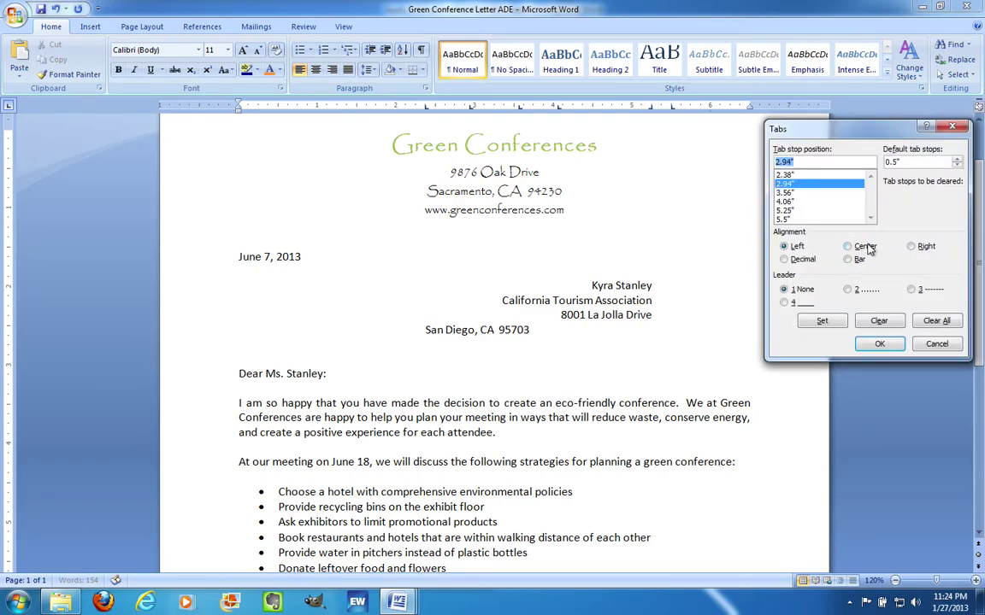
click(933, 322)
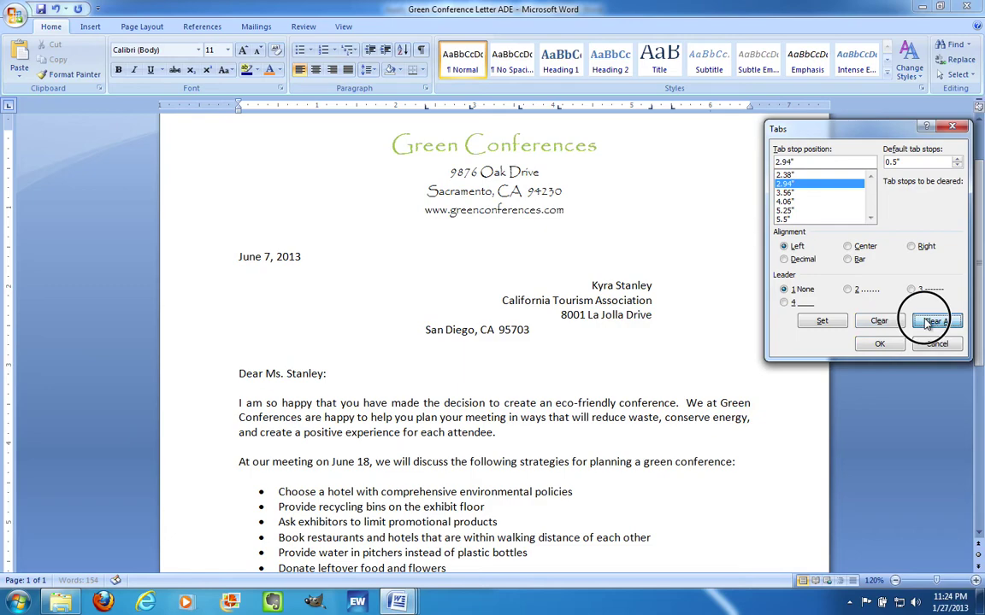
click(879, 343)
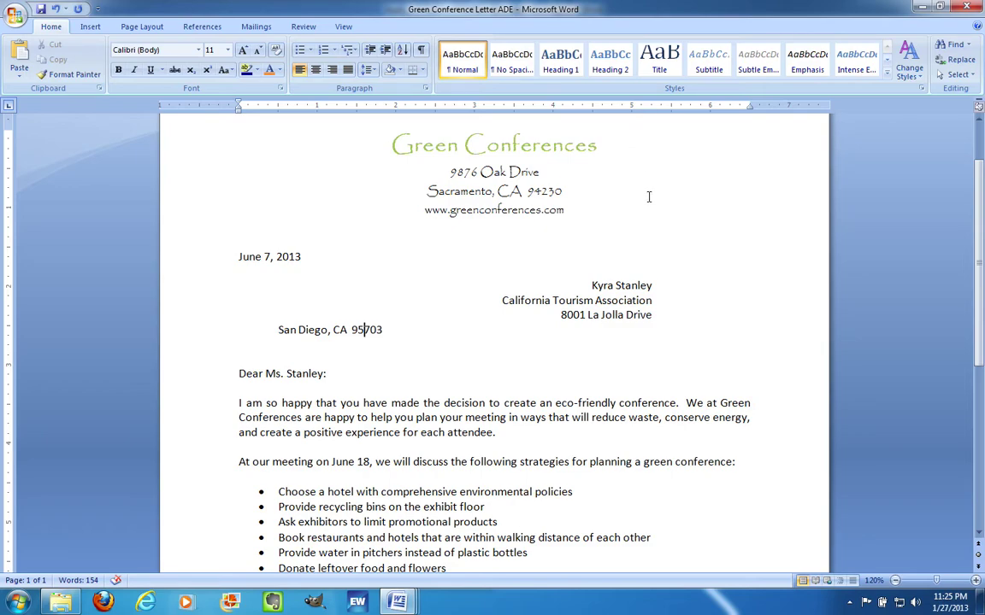
Remove the right tab stop from the recipient name line and from the organization and street lines
click(591, 286)
drag(650, 108, 657, 142)
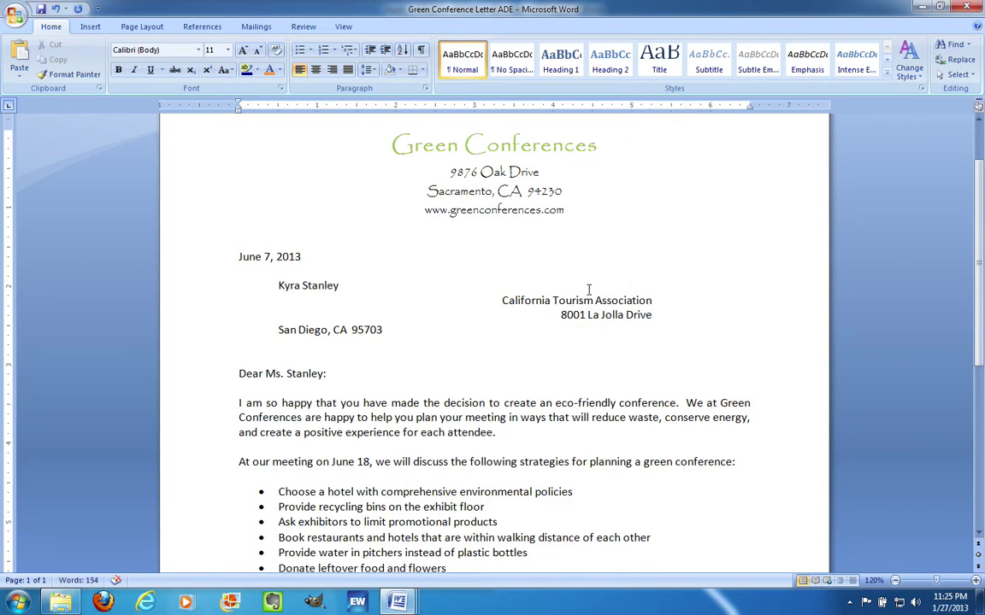
drag(504, 299, 649, 309)
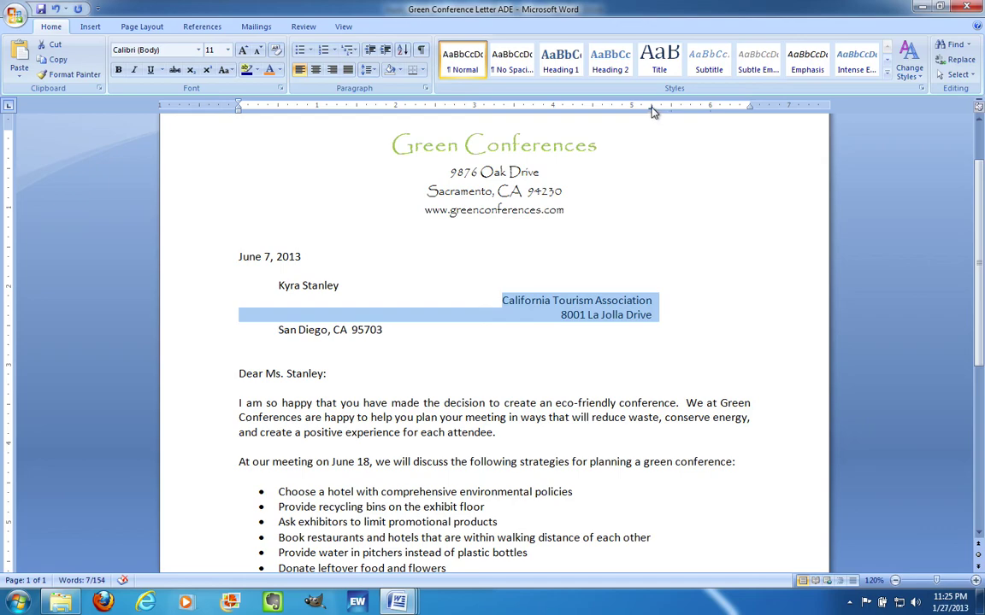